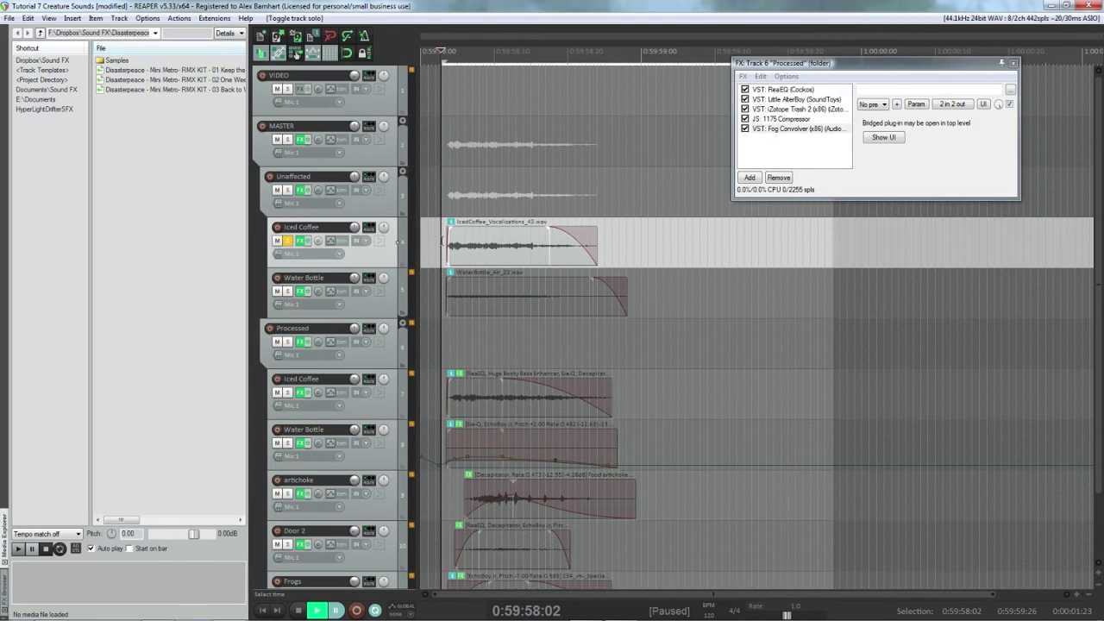
# - Audition the unaffected Iced Coffee and Water Bottle recordings soloed one at a time, then soloed together
pyautogui.press('space')
pyautogui.press('space')
pyautogui.click(440, 292)
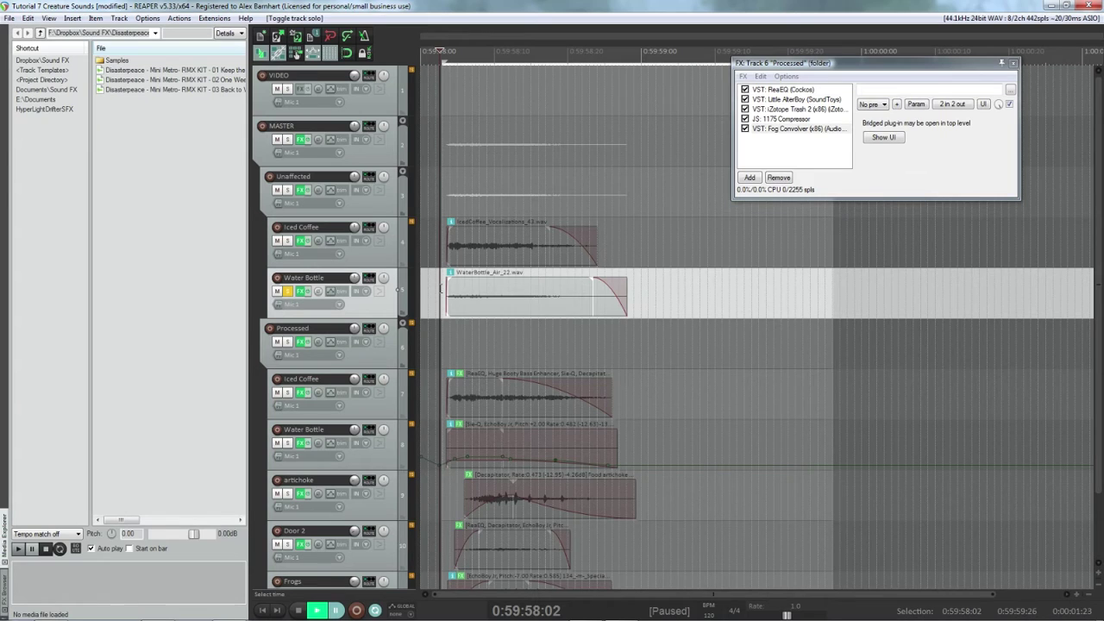
pyautogui.press('space')
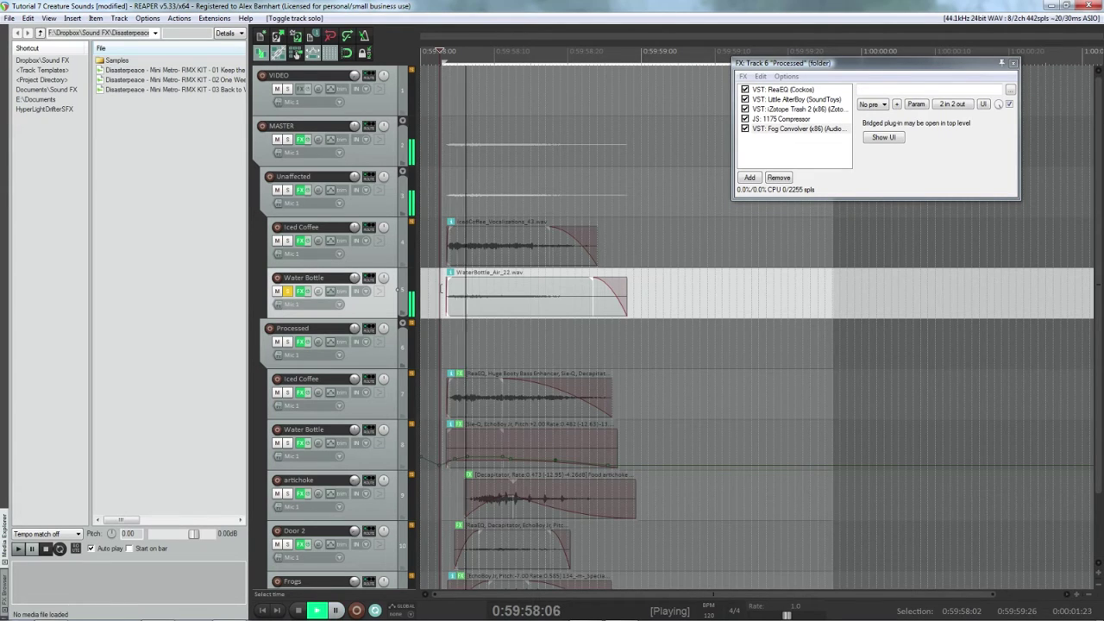
pyautogui.press('space')
pyautogui.keyDown('ctrl'); pyautogui.click(440, 249); pyautogui.keyUp('ctrl')
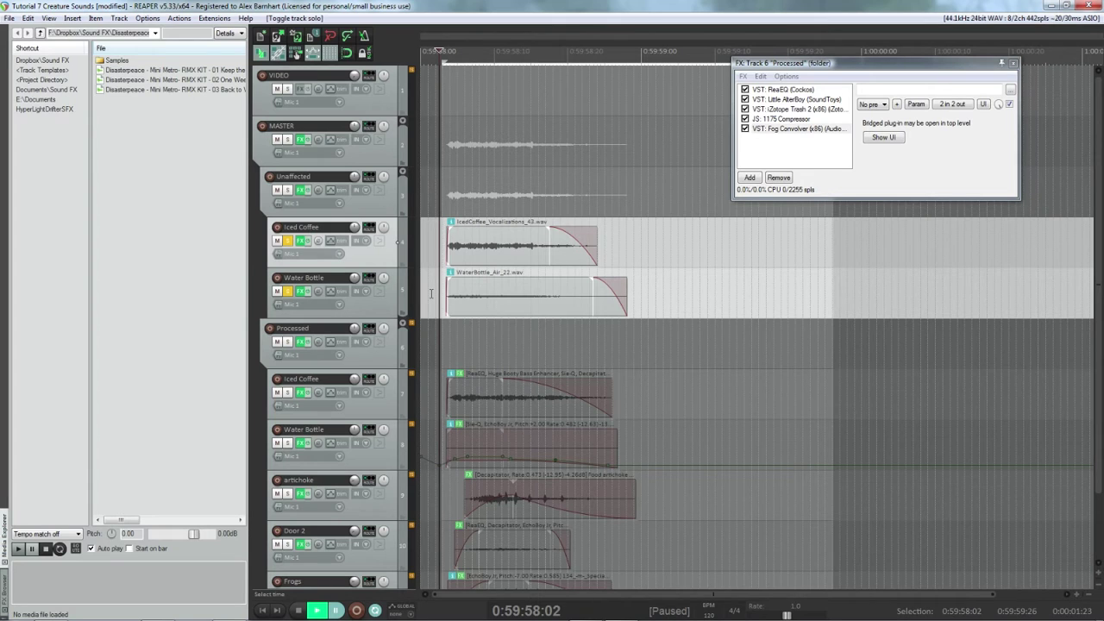
# - Mute the Unaffected folder, clear the solos and play all layers of the Processed folder together
pyautogui.scroll(-3, 431, 294)
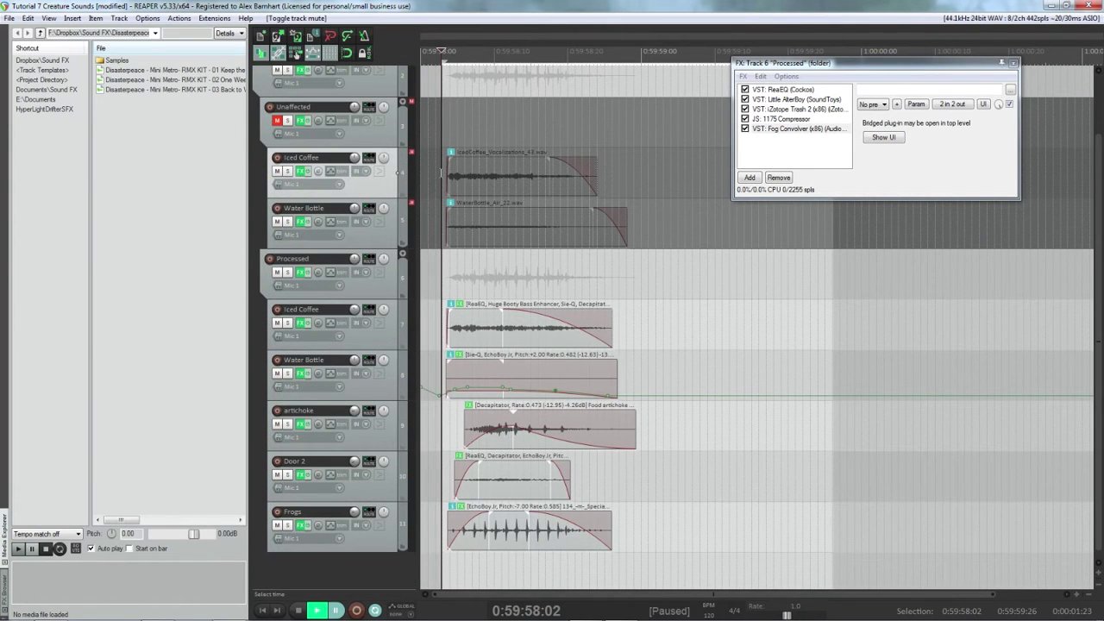
pyautogui.press('space')
pyautogui.press('space')
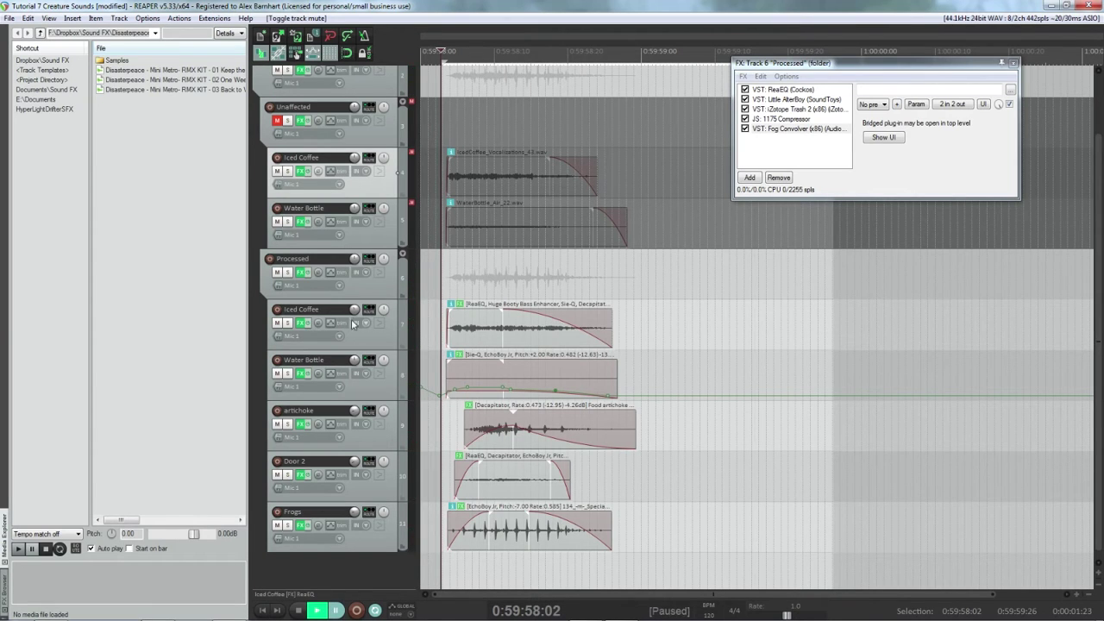
# - Compare the processed Iced Coffee layer with the unaffected Iced Coffee recording by soloing and playing each
pyautogui.click(289, 325)
pyautogui.press('space')
pyautogui.hotkey('ctrl', 'space')
pyautogui.click(289, 323)
pyautogui.click(287, 171)
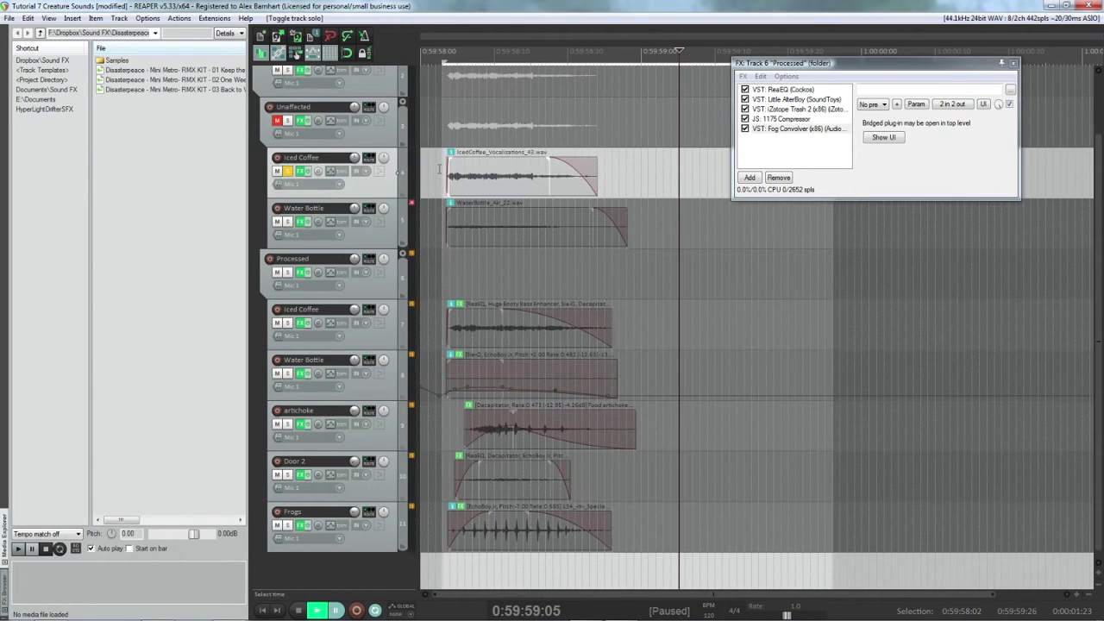
pyautogui.press('space')
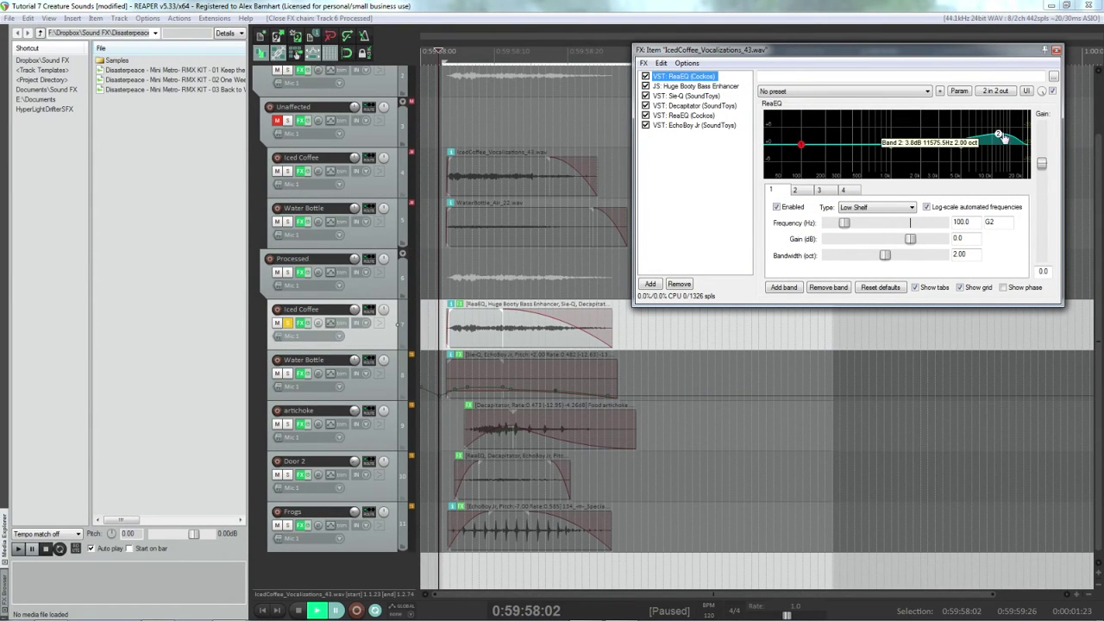
# - Examine the processed Iced Coffee item's effects in order: ReaEQ, Huge Booty Bass Enhancer, Sie-Q, Decapitator, the second ReaEQ and EchoBoy Jr
pyautogui.click(697, 87)
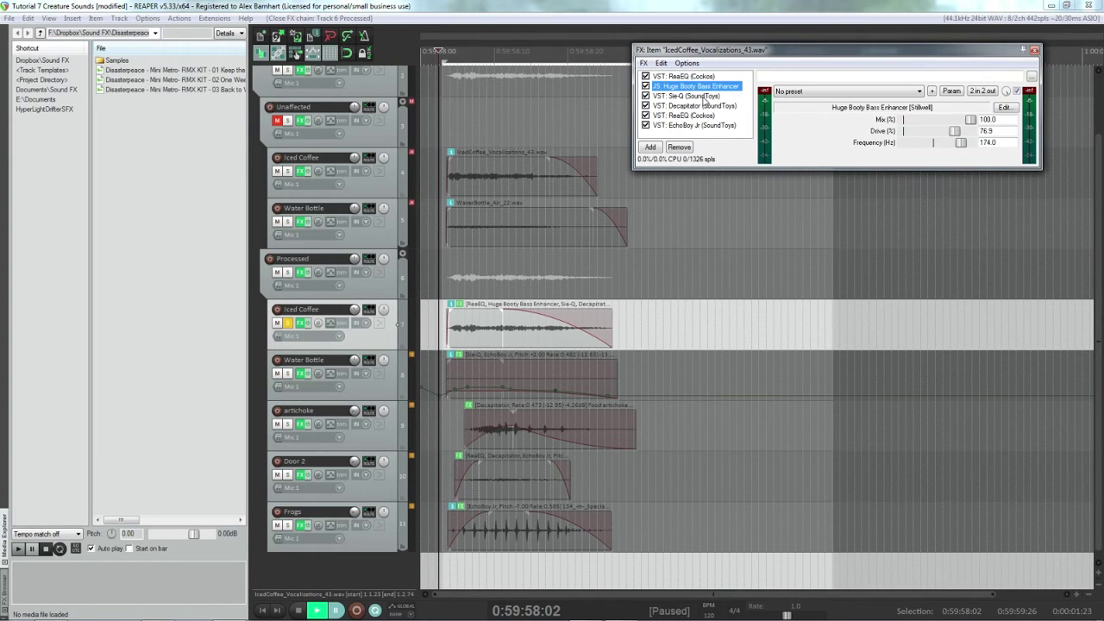
pyautogui.click(702, 95)
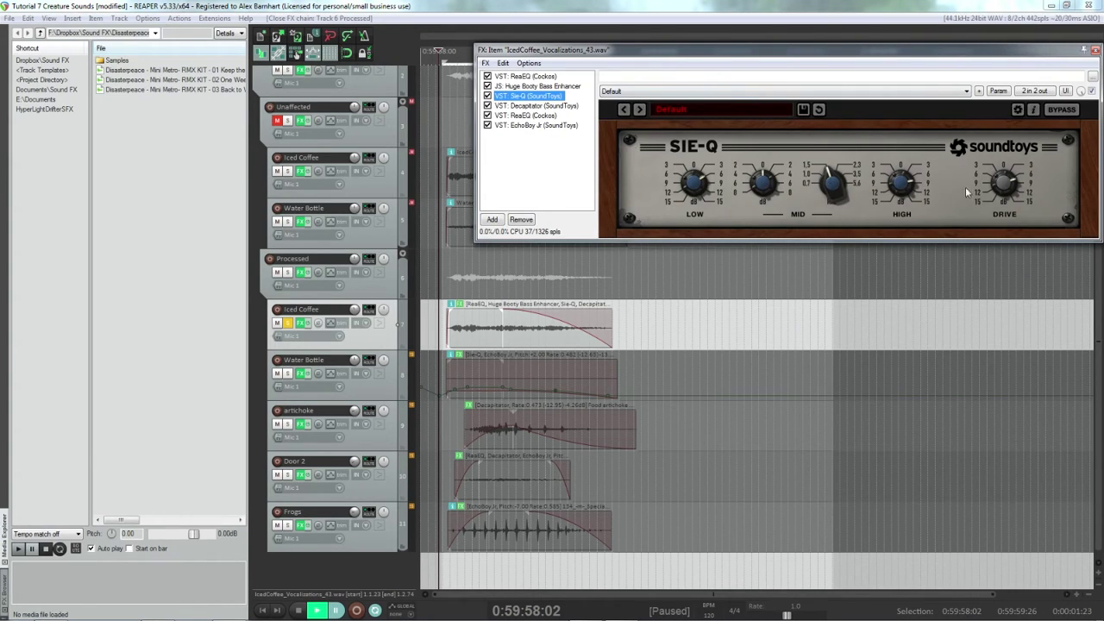
pyautogui.click(535, 106)
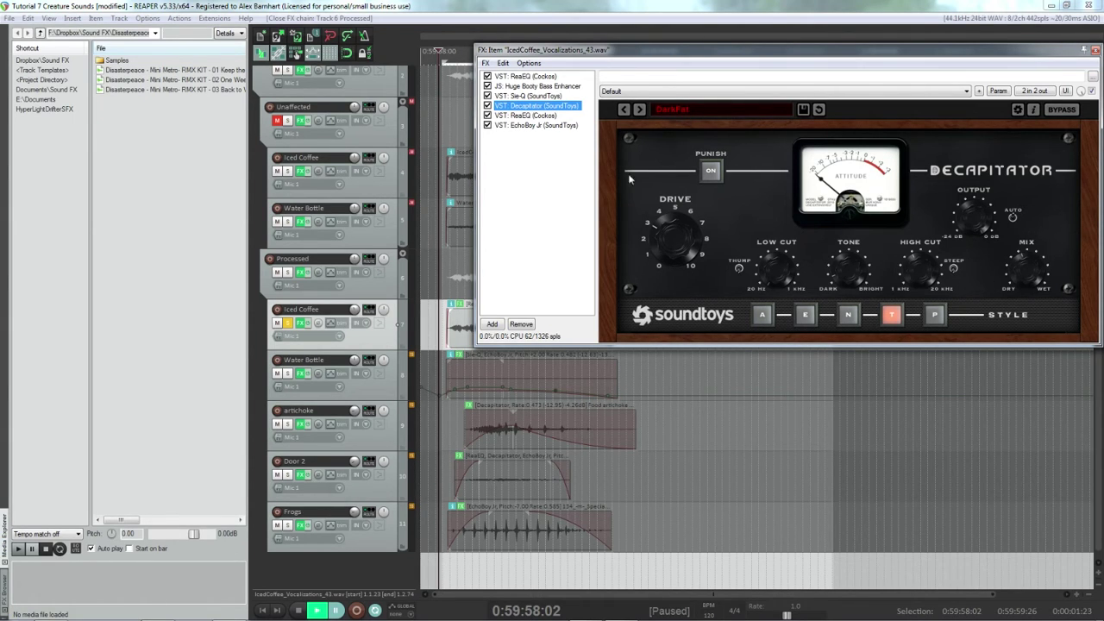
pyautogui.click(532, 116)
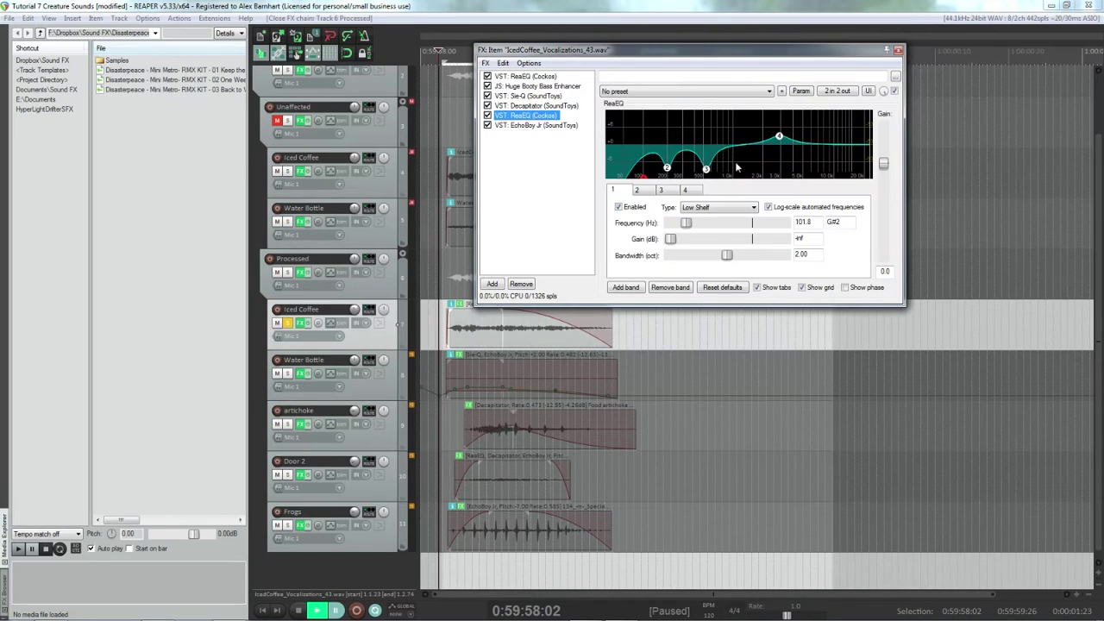
pyautogui.moveTo(781, 138)
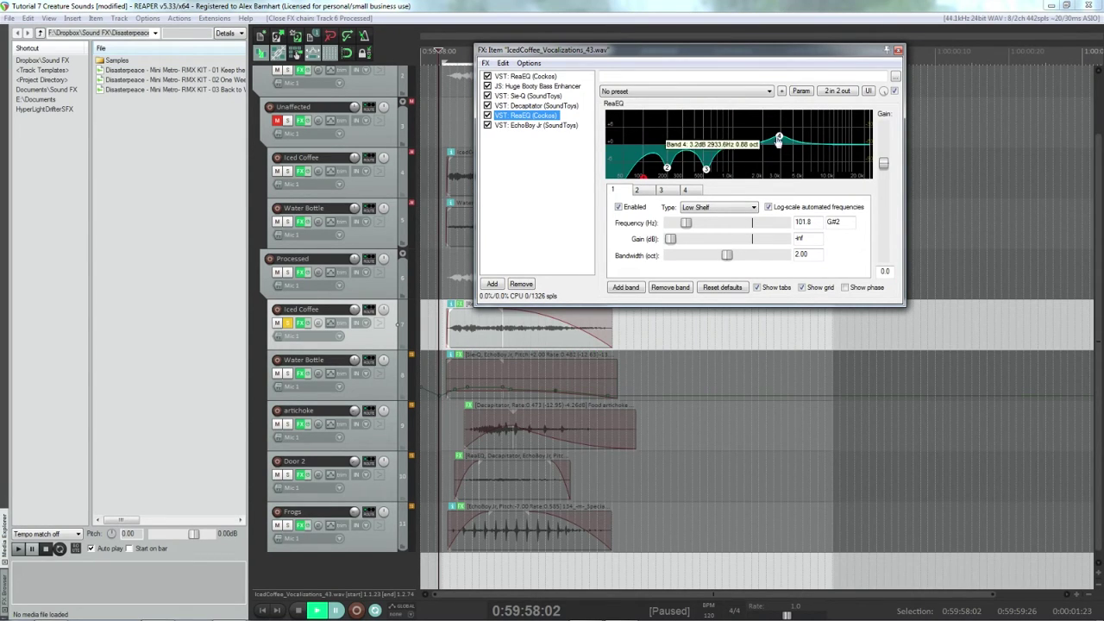
pyautogui.click(555, 127)
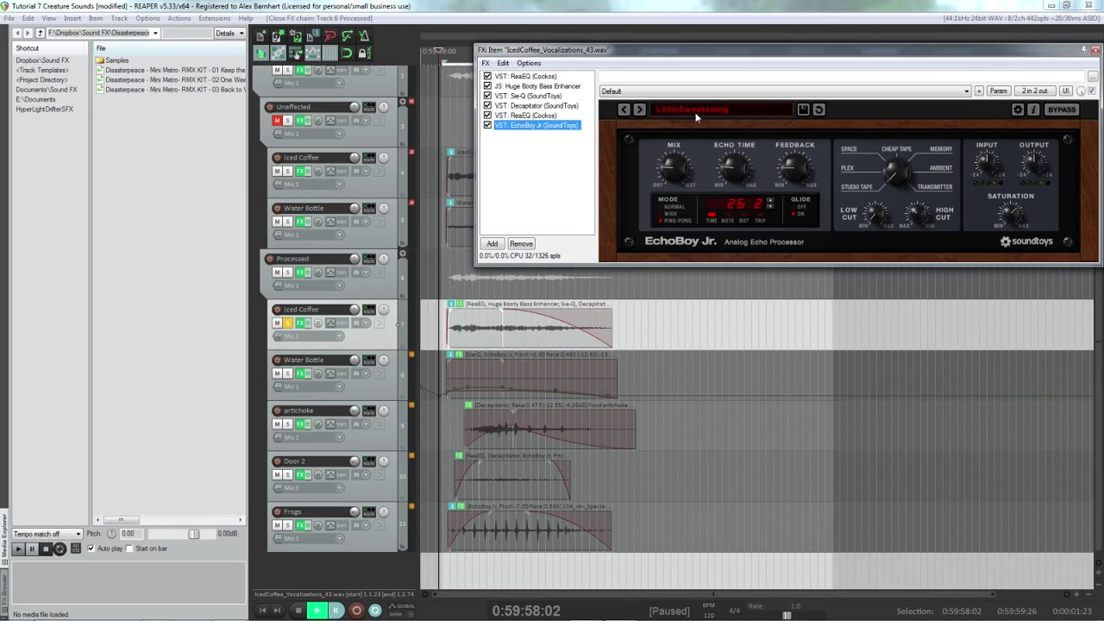
# - Compare the processed Iced Coffee item with all six effects bypassed and with all of them re-enabled
pyautogui.moveTo(536, 125); pyautogui.dragTo(526, 76)
pyautogui.click(488, 76)
pyautogui.click(447, 322)
pyautogui.press('space')
pyautogui.press('space')
pyautogui.moveTo(547, 143); pyautogui.dragTo(517, 76)
pyautogui.click(488, 125)
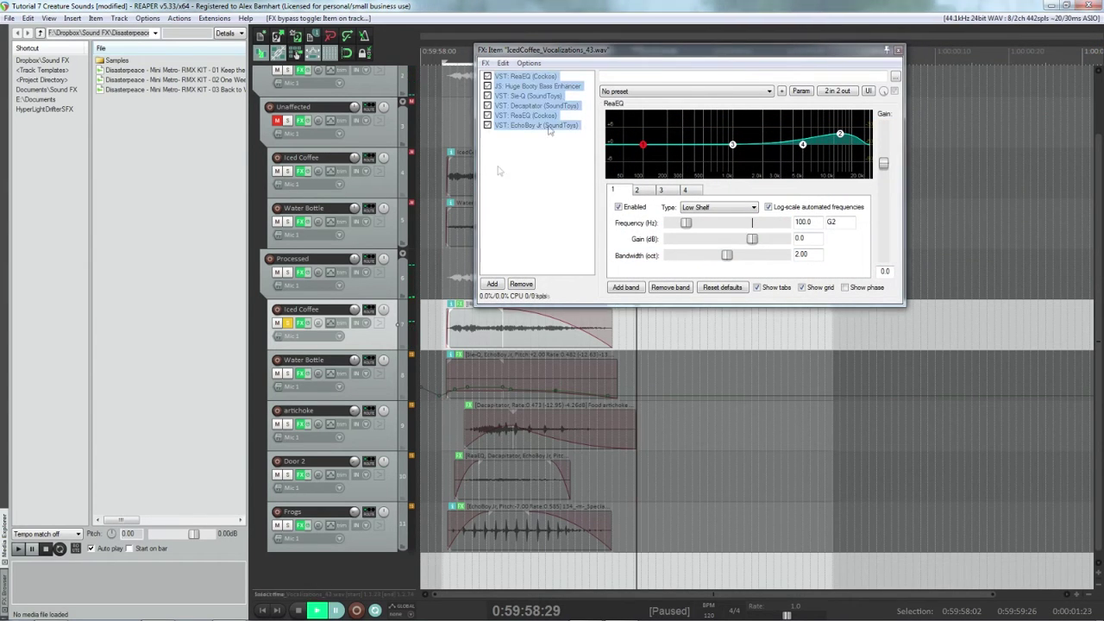
pyautogui.click(498, 170)
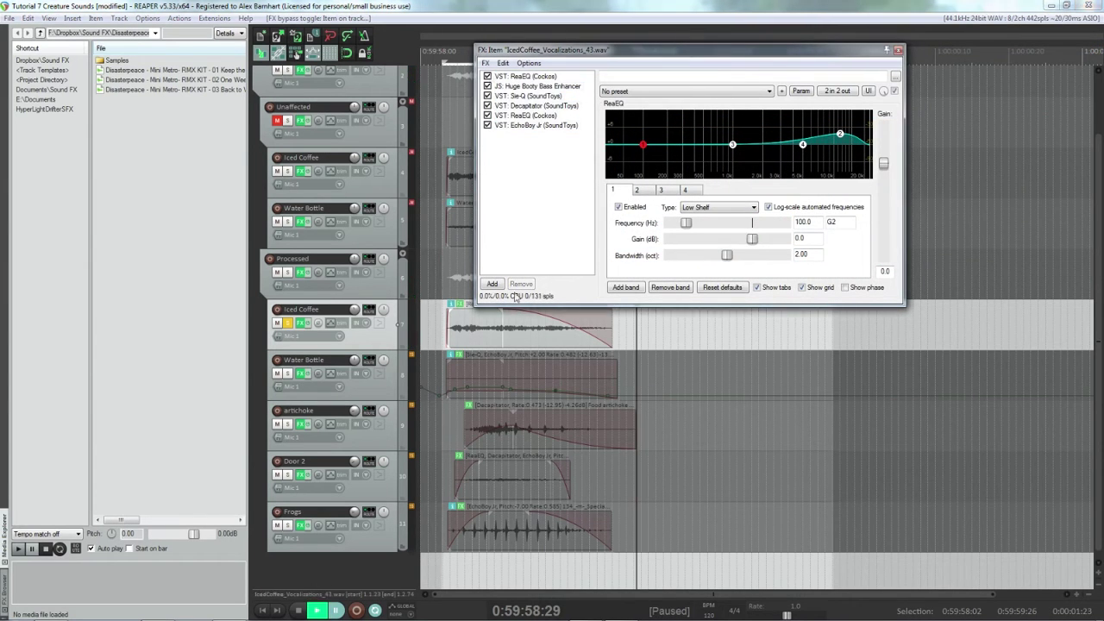
pyautogui.click(445, 324)
pyautogui.press('space')
pyautogui.press('space')
# - Solo and play the processed Water Bottle layer and examine its item's Sie-Q and EchoBoy Jr settings
pyautogui.click(387, 381)
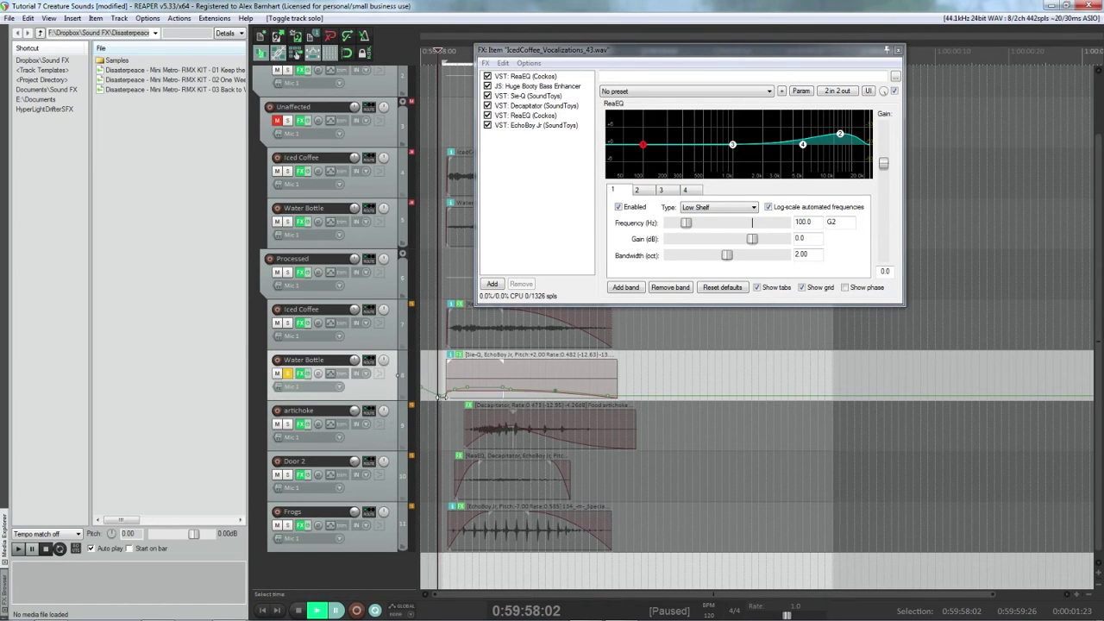
pyautogui.press('space')
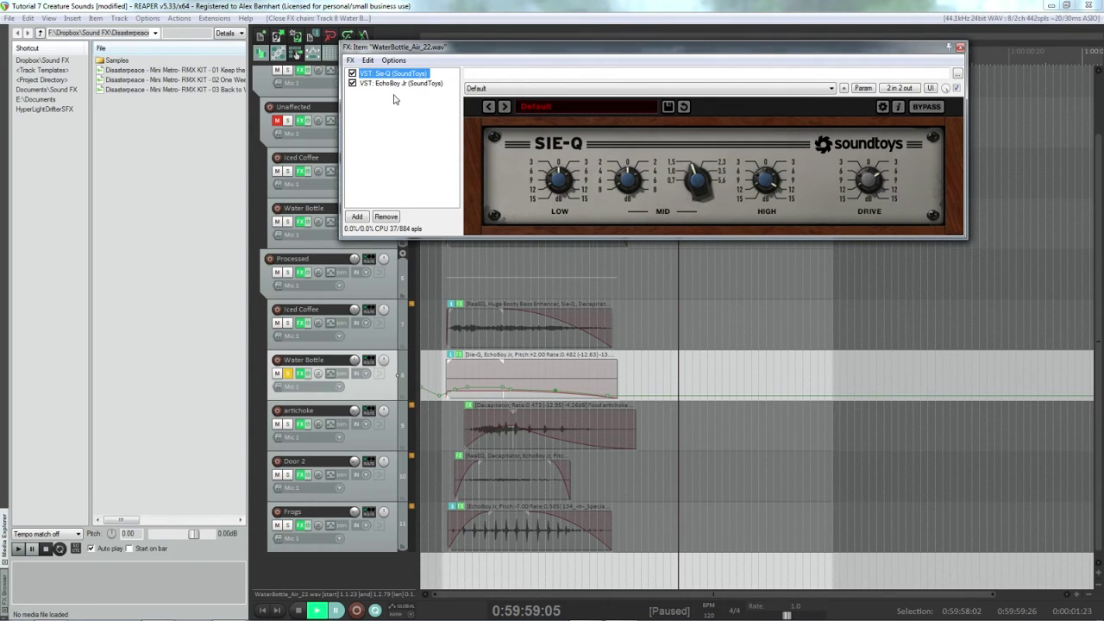
pyautogui.click(401, 83)
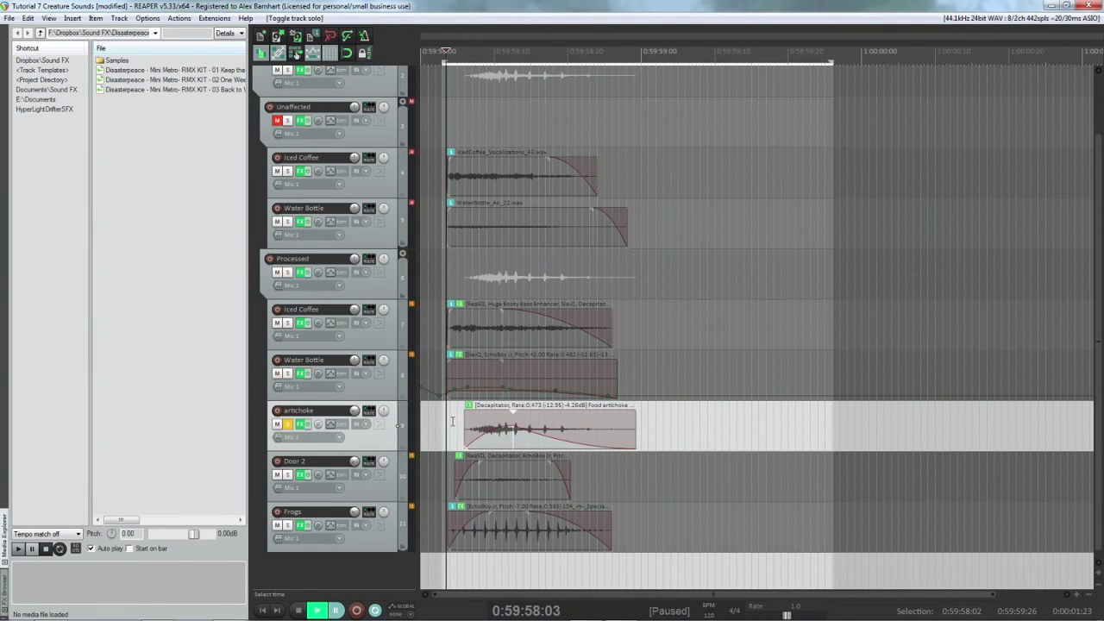
# - Play the soloed artichoke layer from just before its item and examine the item's Decapitator settings
pyautogui.click(452, 421)
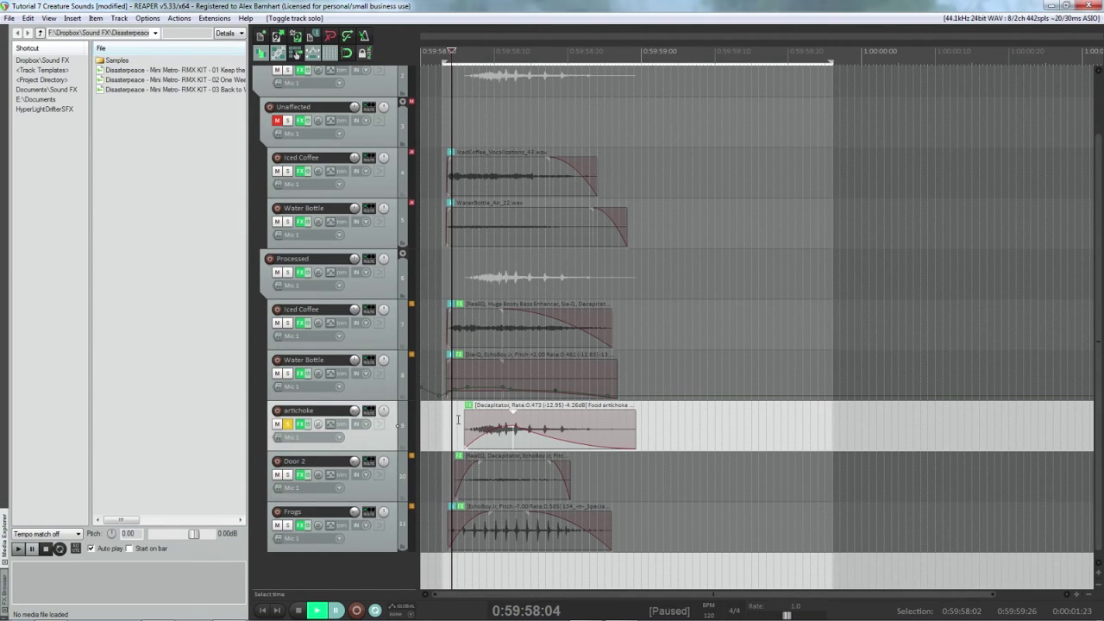
pyautogui.click(458, 420)
pyautogui.press('space')
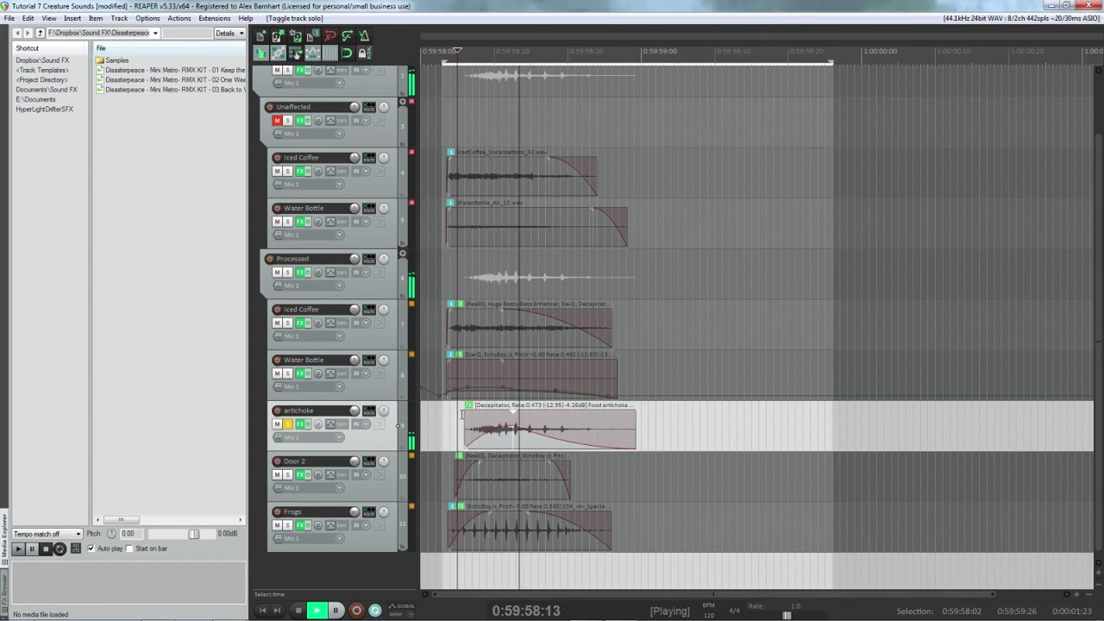
pyautogui.press('space')
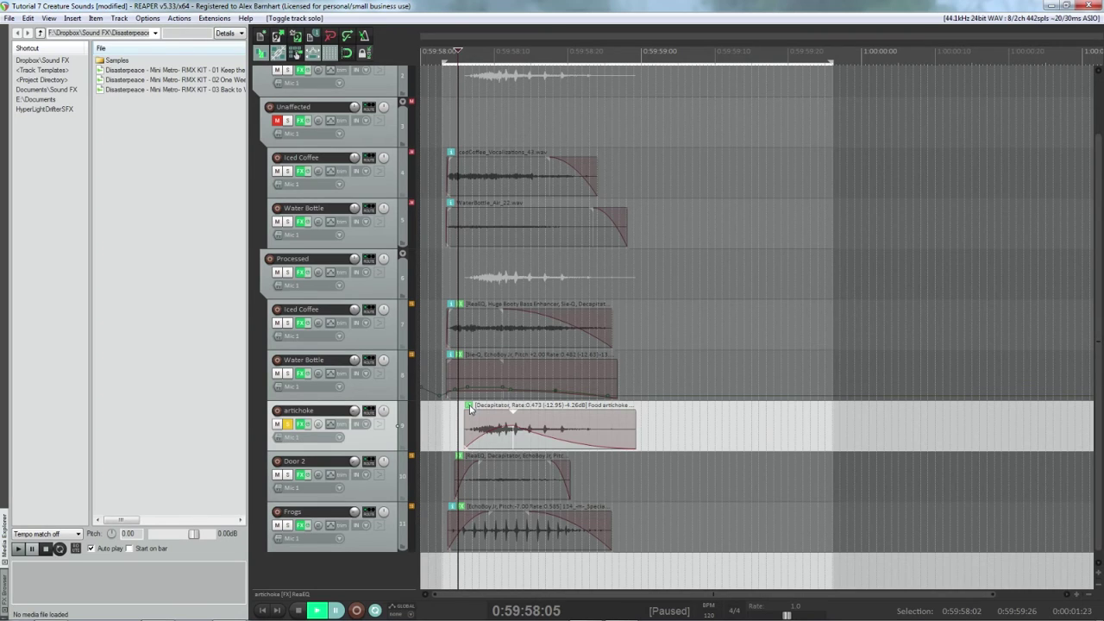
pyautogui.click(469, 406)
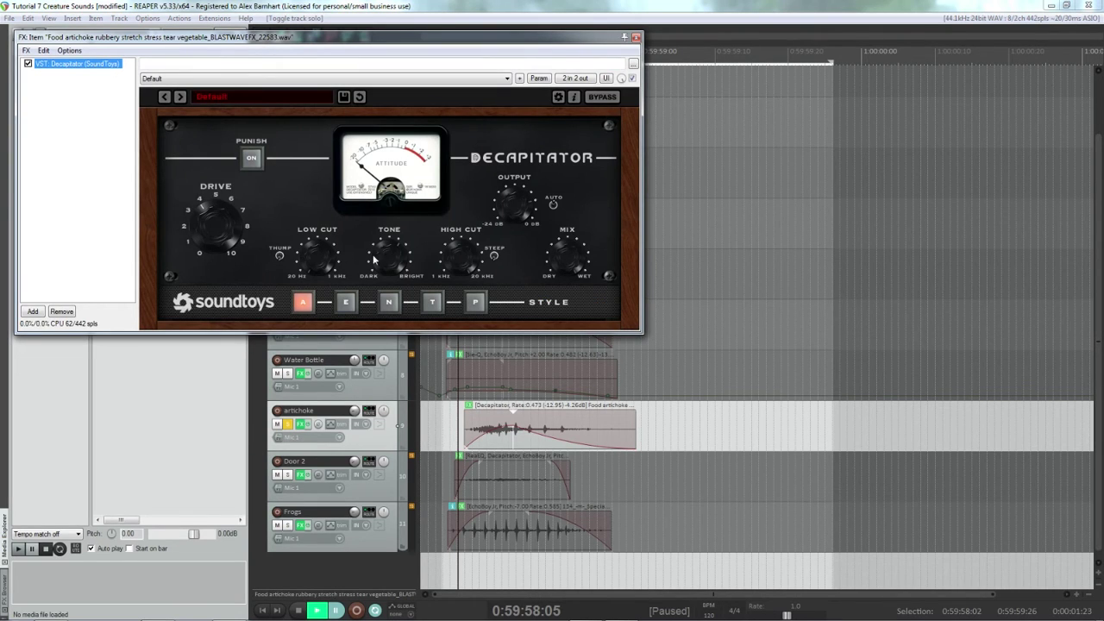
pyautogui.click(636, 39)
# - Audition the soloed Door 2 layer and examine its item's ReaEQ, Decapitator and EchoBoy Jr settings
pyautogui.click(448, 470)
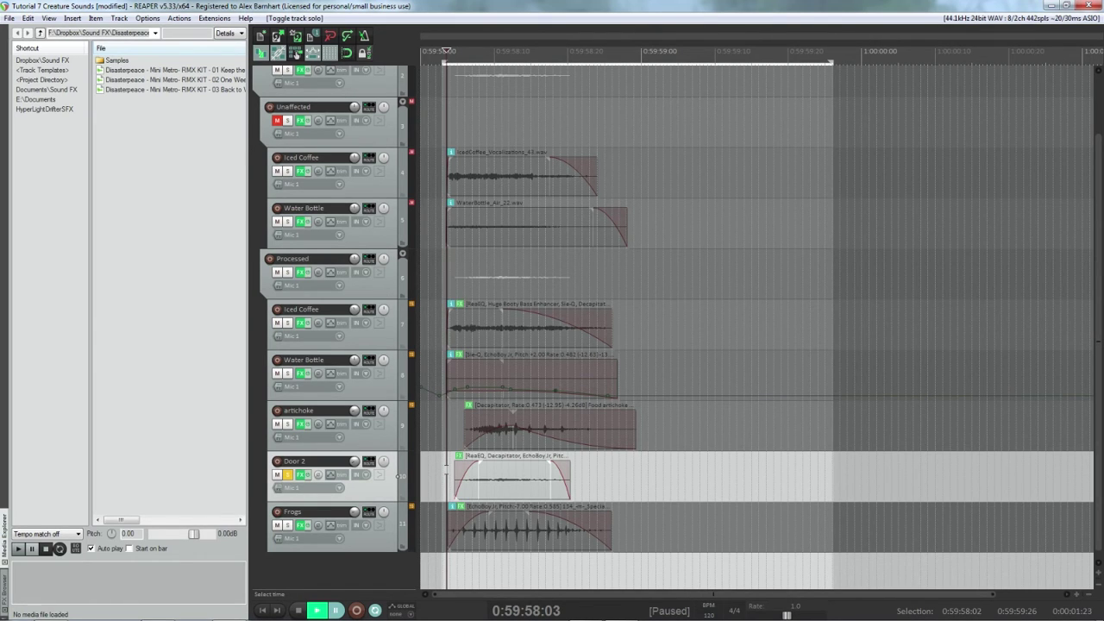
pyautogui.click(458, 455)
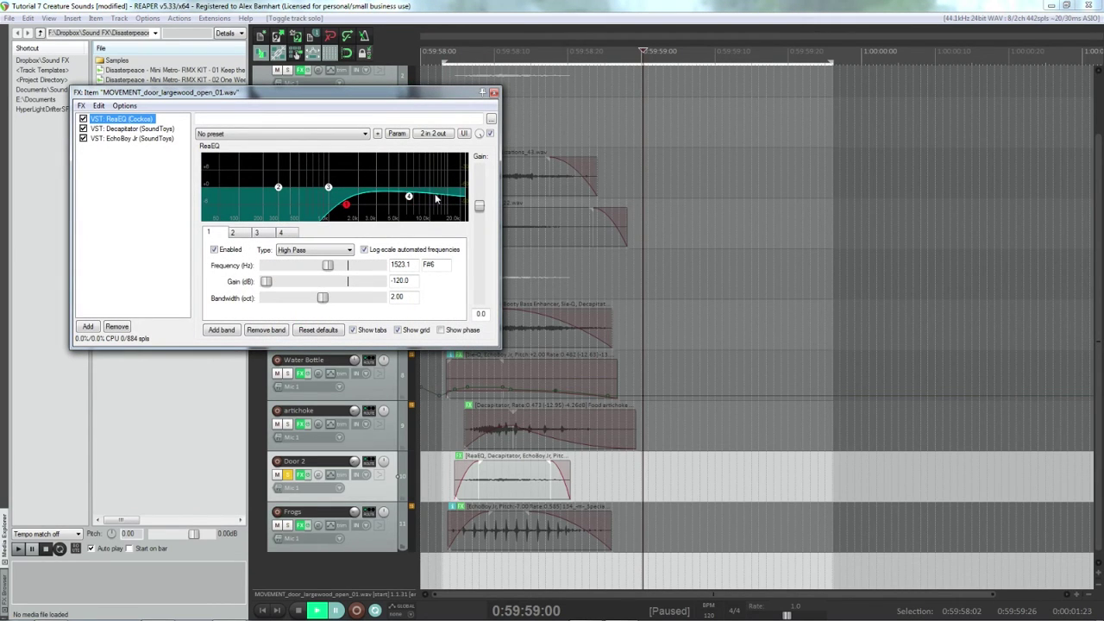
pyautogui.click(134, 129)
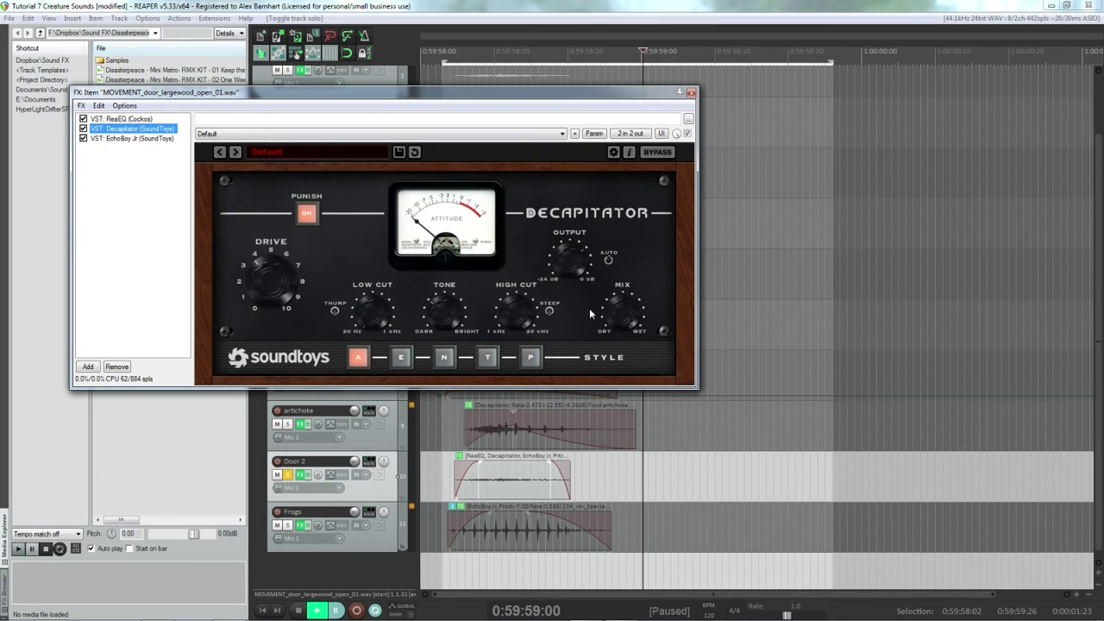
pyautogui.click(112, 139)
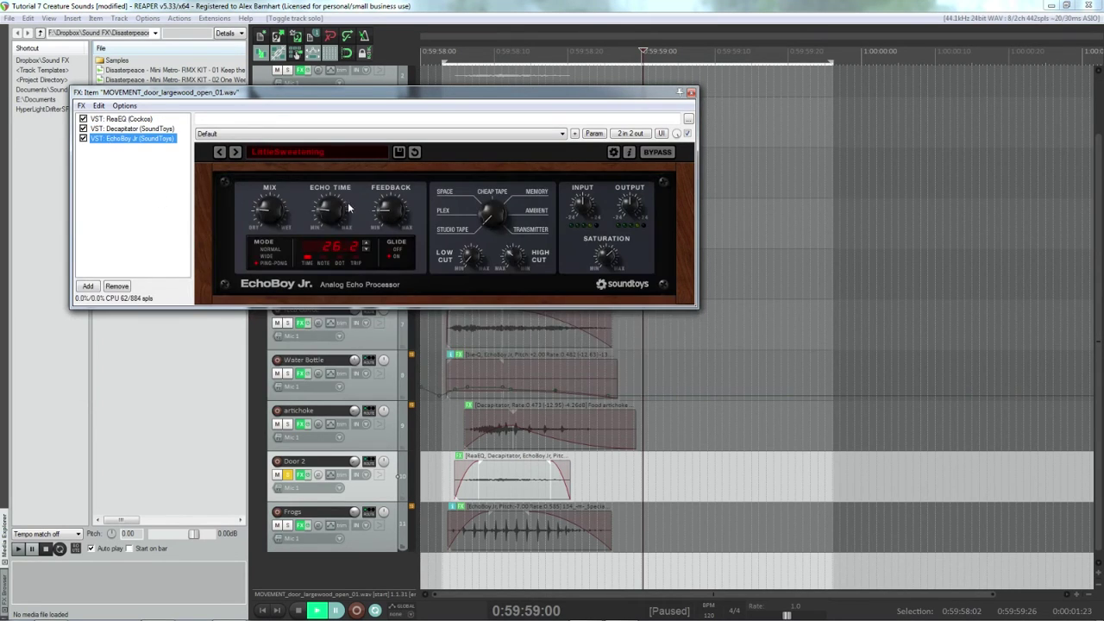
pyautogui.press('Escape')
# - Audition the soloed Frogs layer and examine its item's EchoBoy Jr settings
pyautogui.click(446, 525)
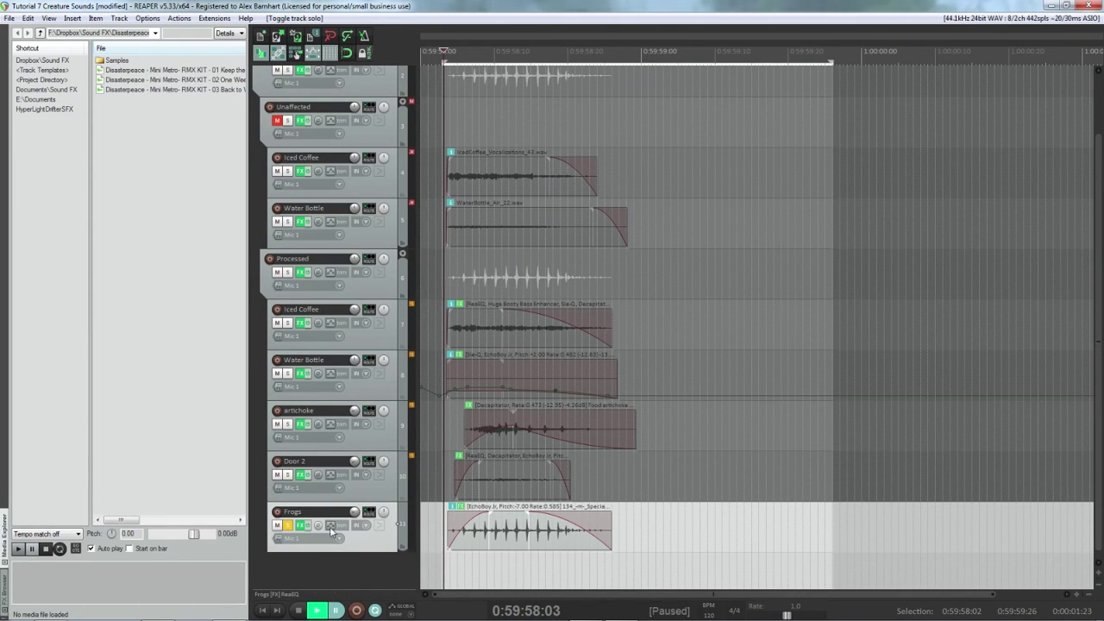
pyautogui.press('space')
pyautogui.hotkey('ctrl', 'space')
pyautogui.click(458, 507)
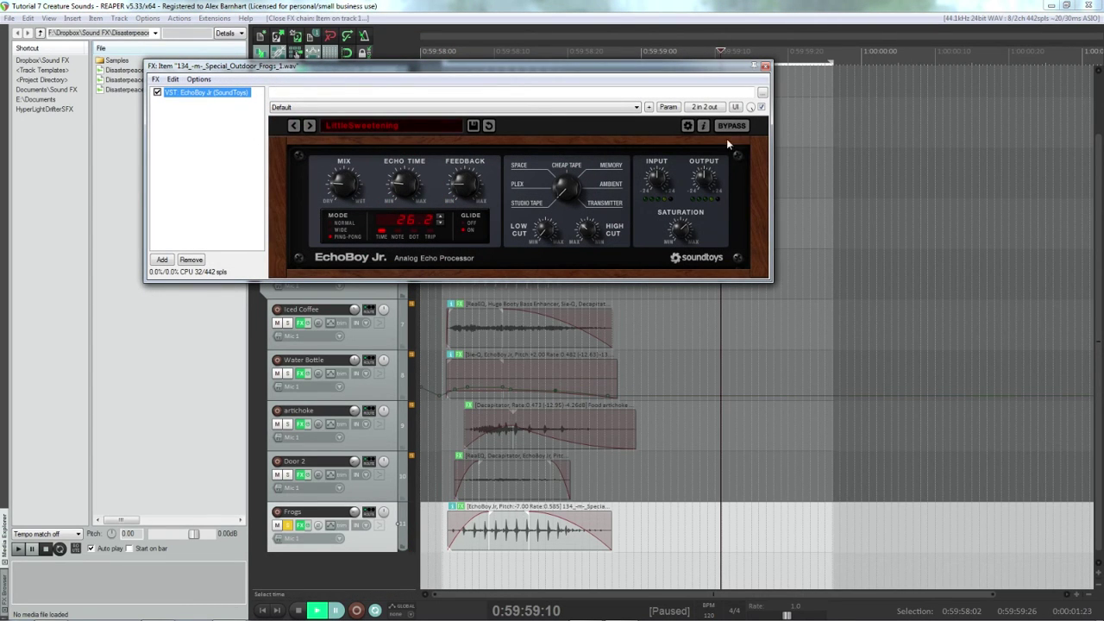
pyautogui.click(765, 65)
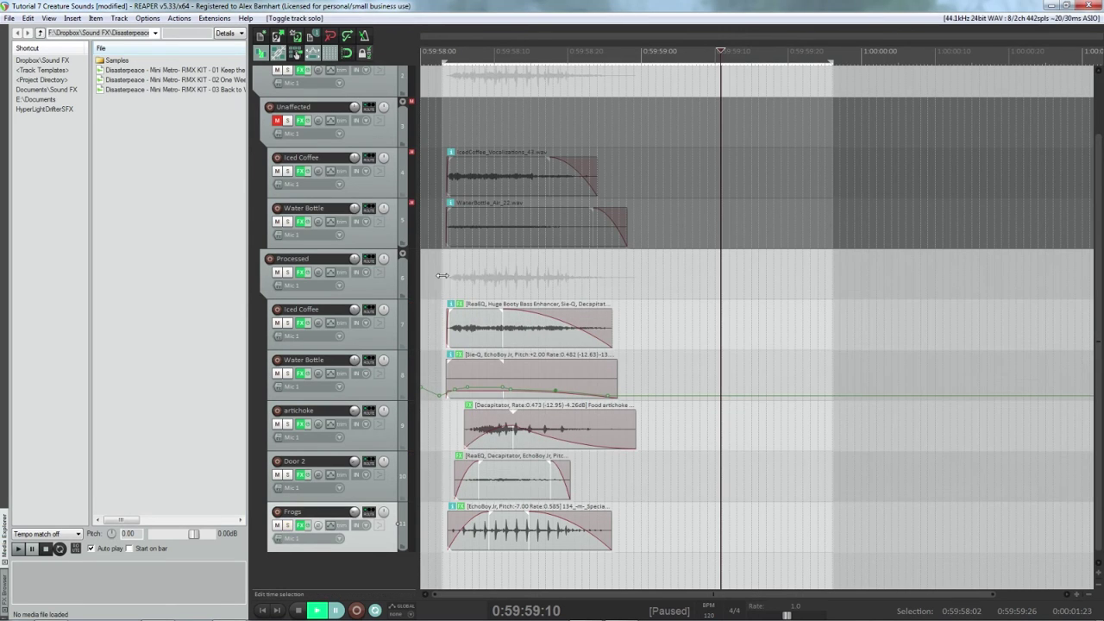
# - Play the full processed mix and examine the Processed folder's ReaEQ, Little AlterBoy, Trash 2 shape and convolve, 1175 Compressor and Fog Convolver settings
pyautogui.click(447, 276)
pyautogui.press('space')
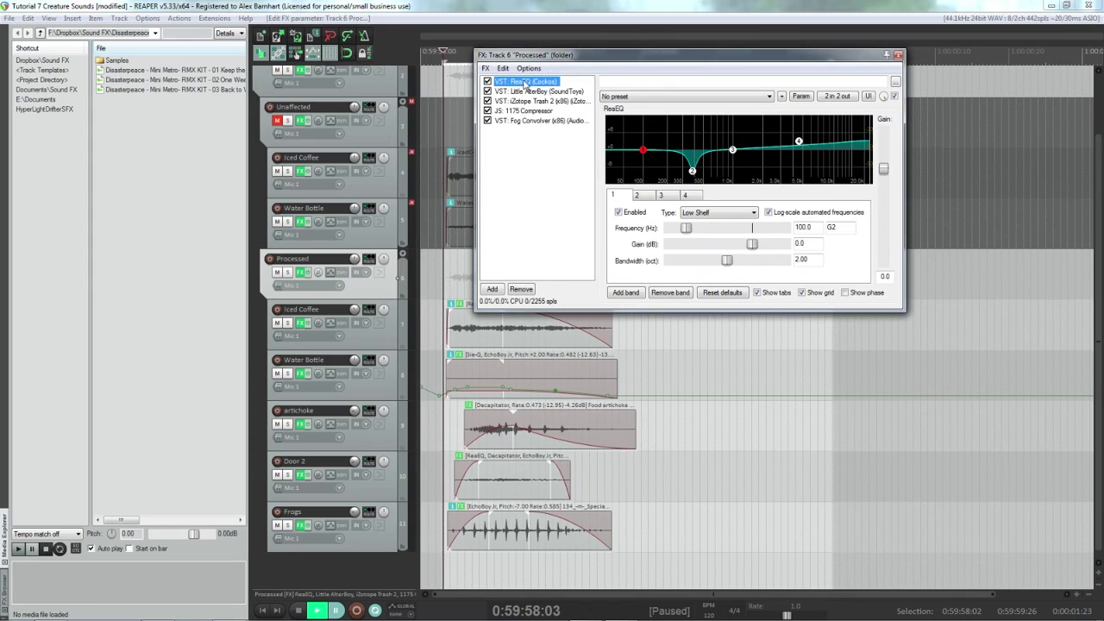
pyautogui.moveTo(693, 173)
pyautogui.click(532, 92)
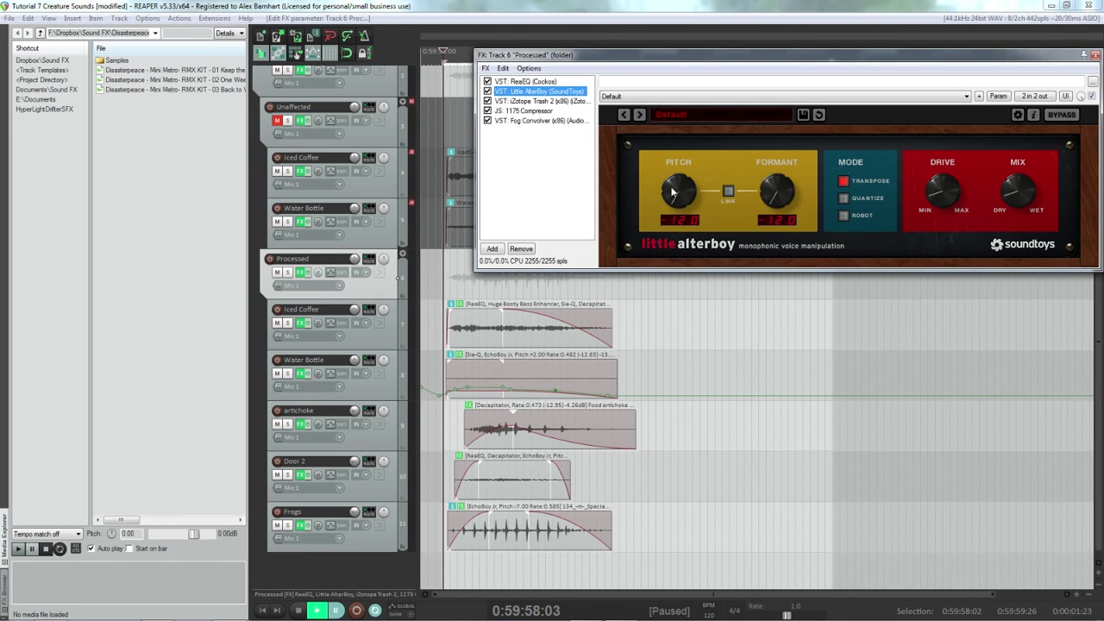
pyautogui.click(541, 101)
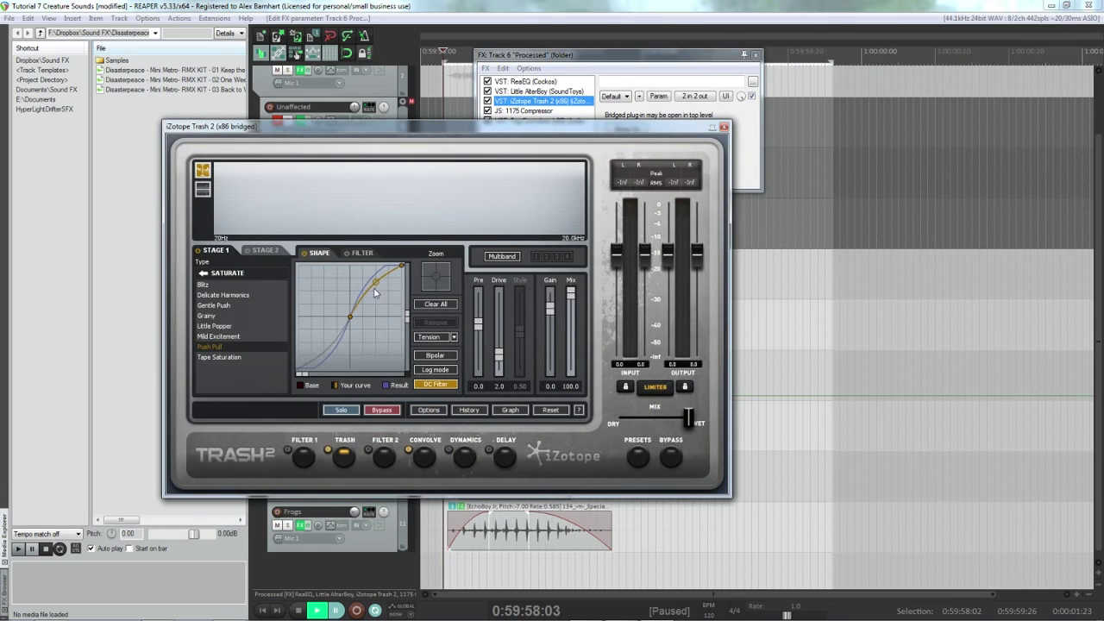
pyautogui.click(423, 454)
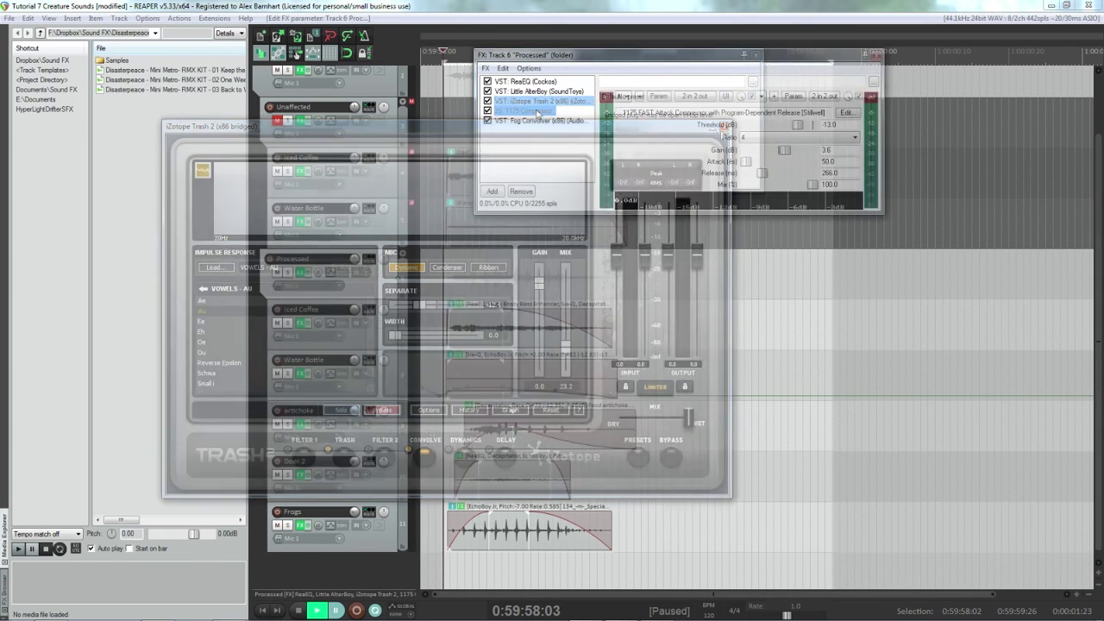
pyautogui.click(539, 111)
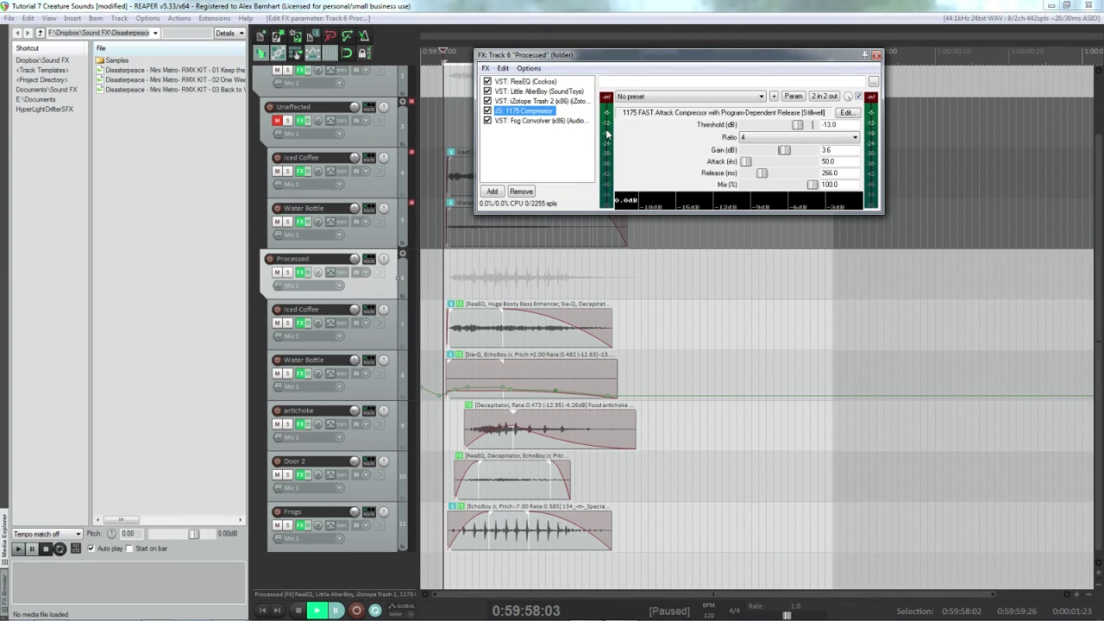
pyautogui.click(540, 121)
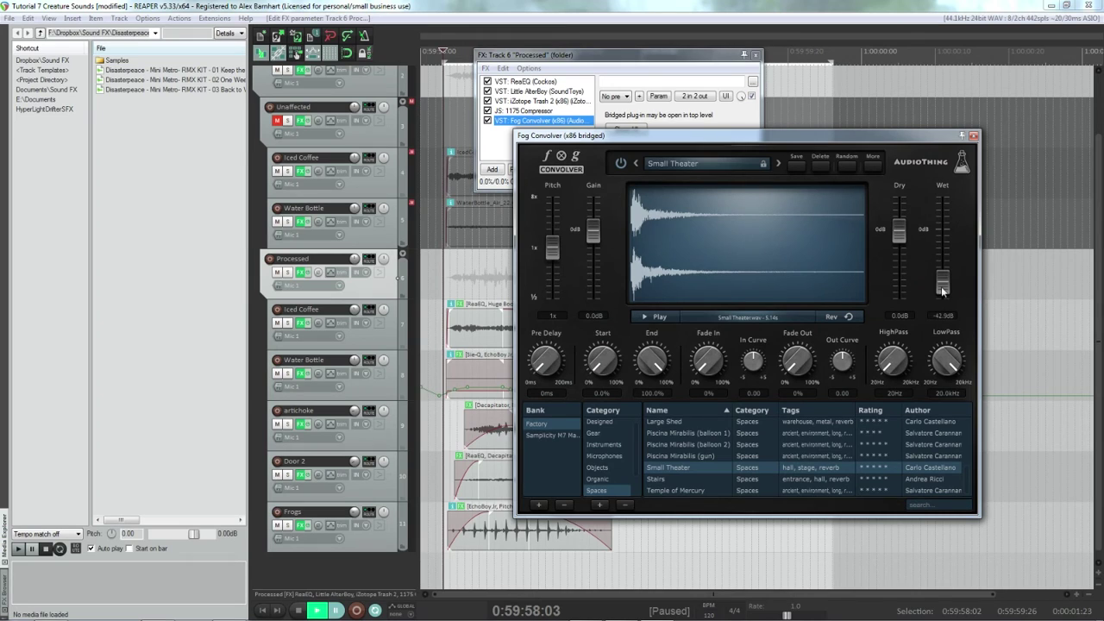
pyautogui.click(974, 136)
# - Play the mix with the Processed folder's effects bypassed, then re-enable the folder's effects
pyautogui.click(300, 272)
pyautogui.keyDown('ctrl'); pyautogui.click(300, 272); pyautogui.keyUp('ctrl')
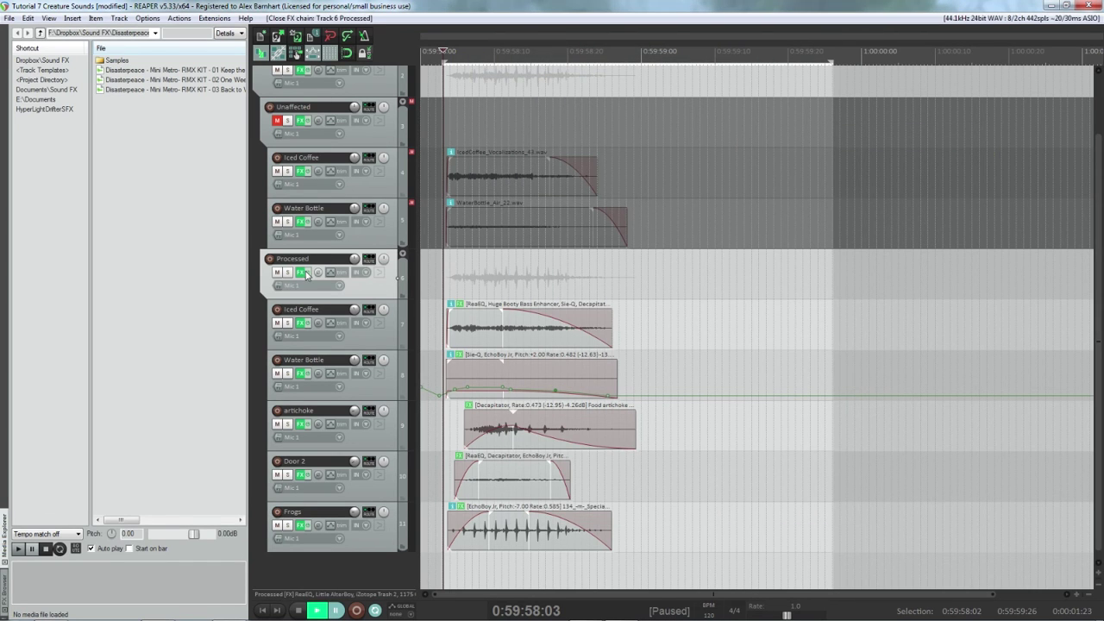
pyautogui.press('space')
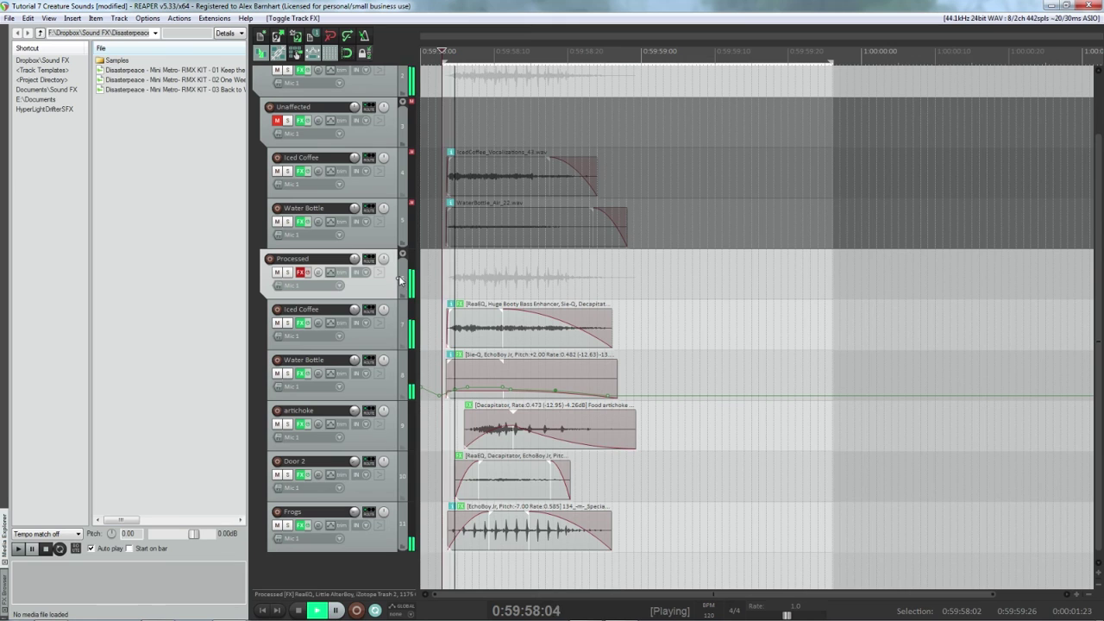
pyautogui.click(303, 274)
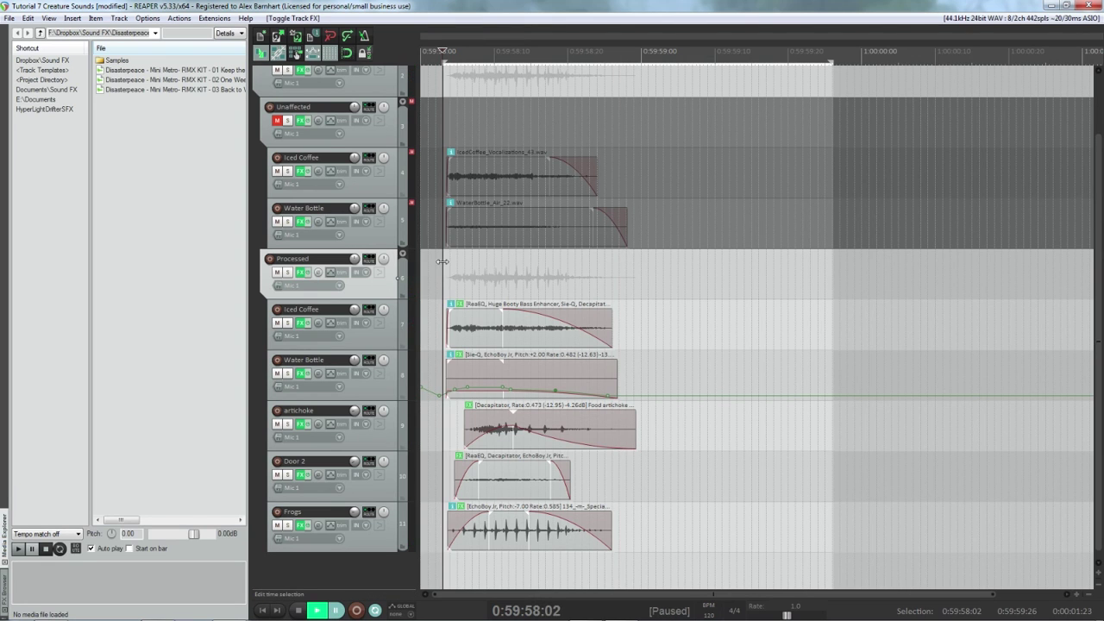